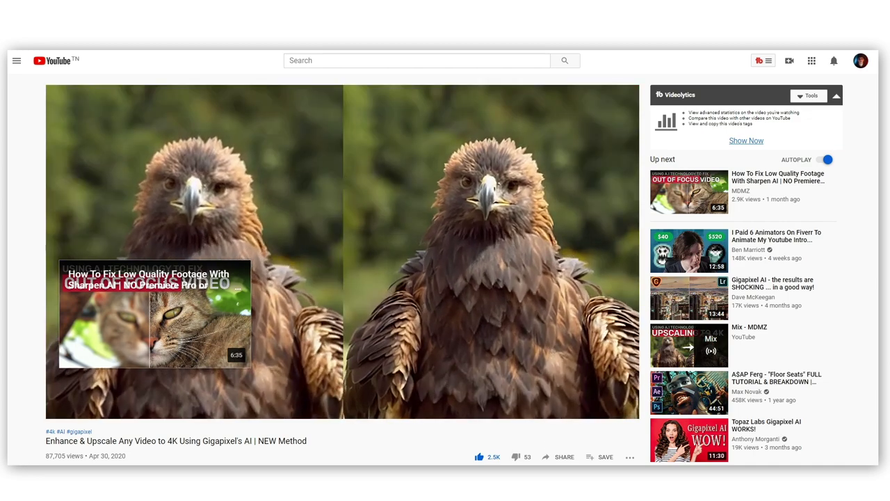
Set the current detail, sharpen and noise values as defaults for new videos and confirm.
scroll(445, 271, down, 5)
scroll(445, 271, up, 1)
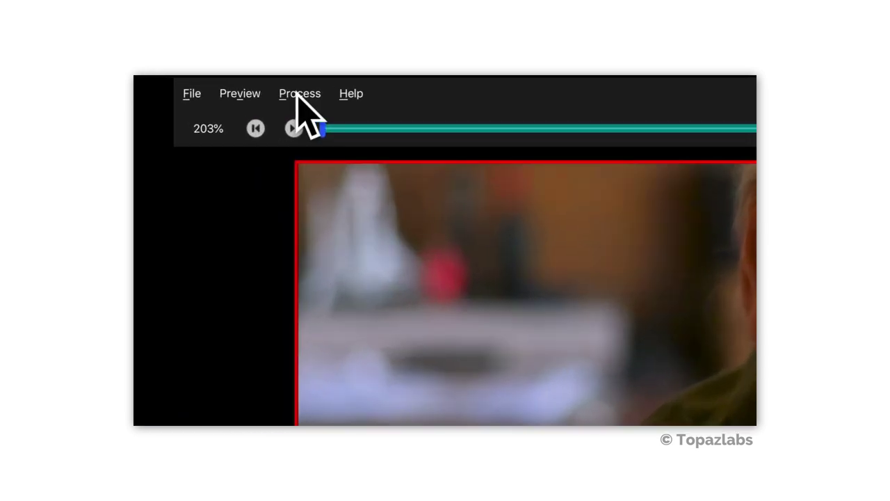
click(183, 82)
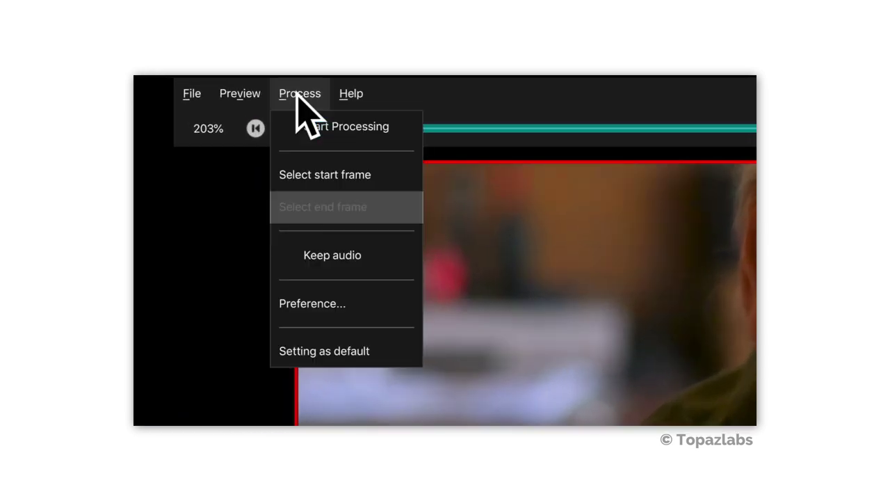
click(338, 353)
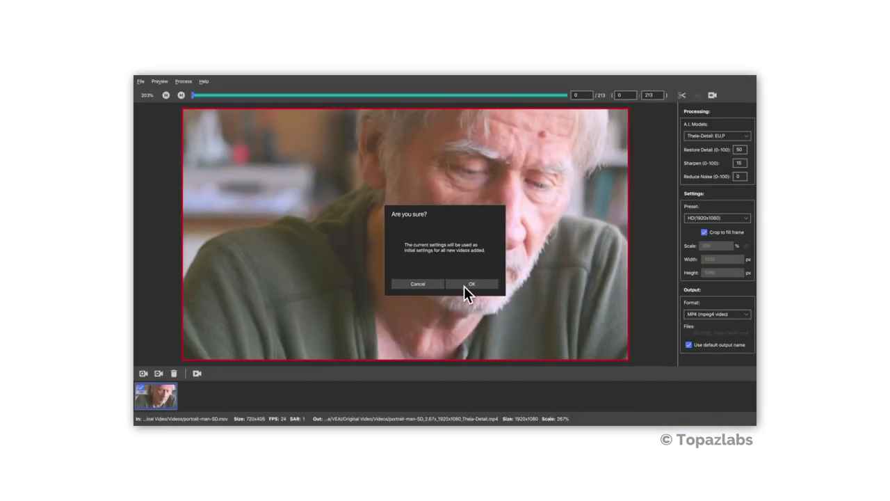
click(466, 284)
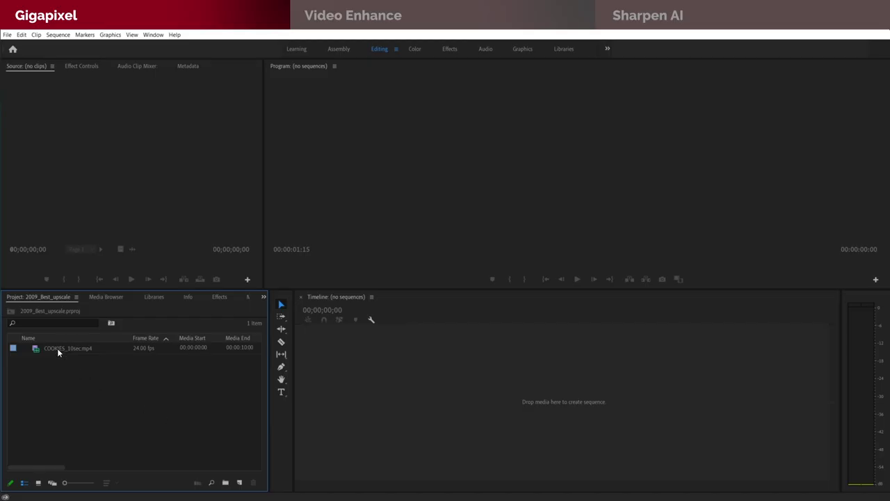
Build a sequence from COOKIES_10sec.mp4 and choose JPEG as the media export format.
drag(59, 353, 102, 355)
drag(345, 387, 347, 391)
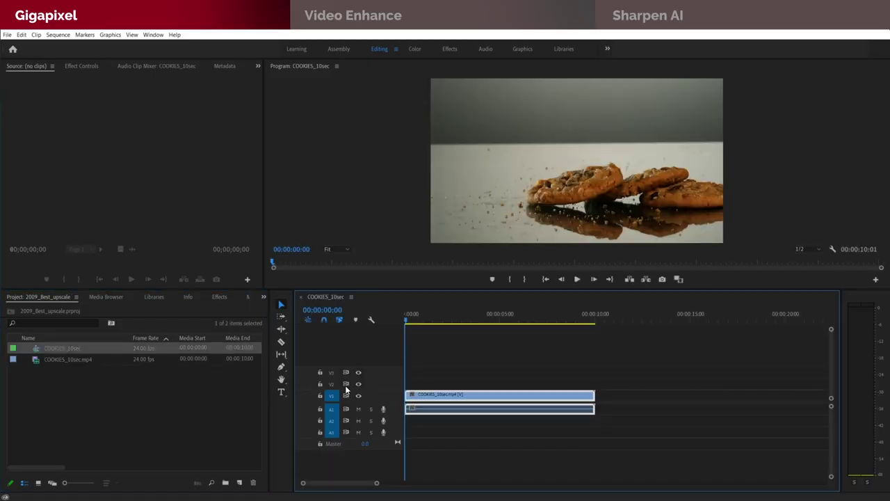
click(7, 35)
mouse_move(67, 285)
click(146, 285)
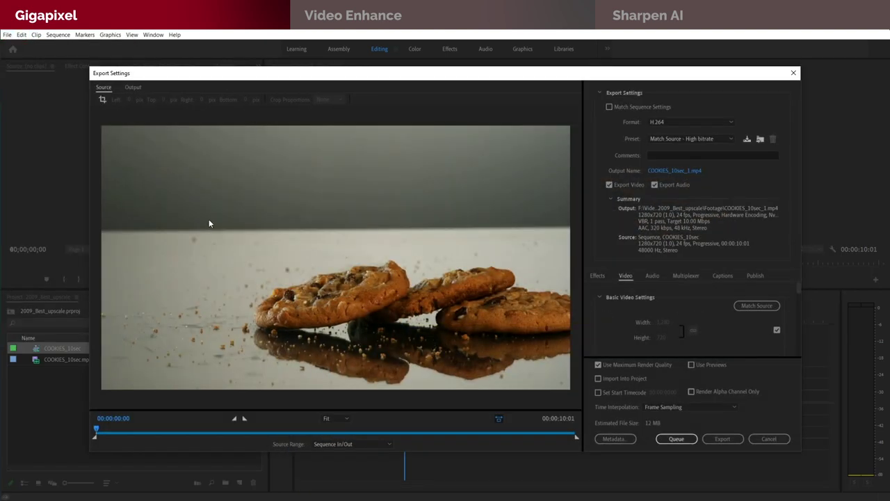
click(655, 121)
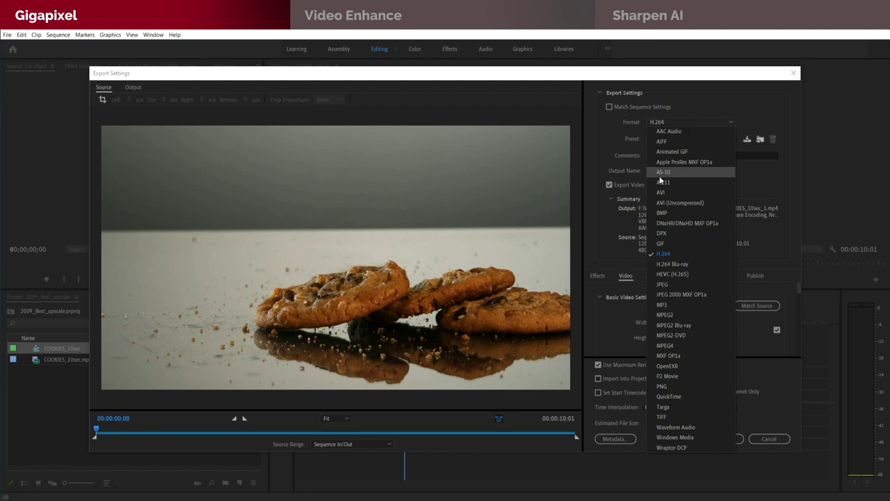
click(673, 284)
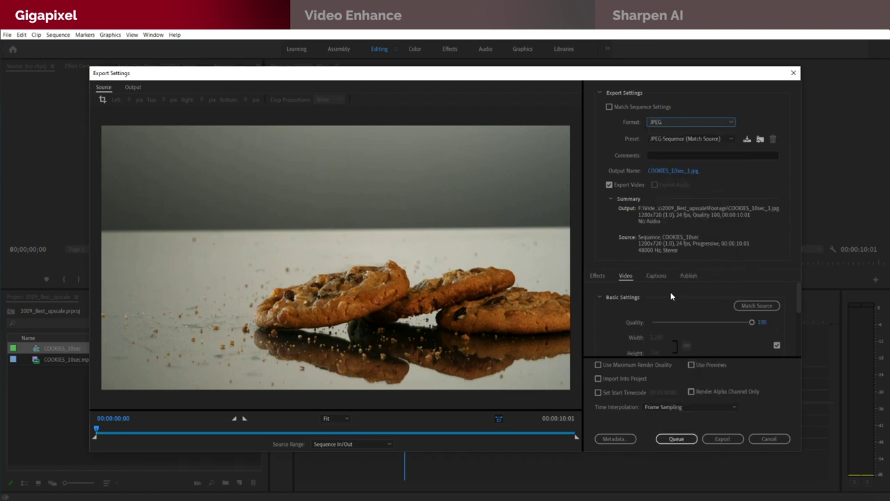
Export at maximum render quality and bit depth as COOKIES_10sec.jpg in jpg_sequence, queued and started.
click(658, 367)
drag(799, 293, 794, 337)
click(660, 325)
click(678, 171)
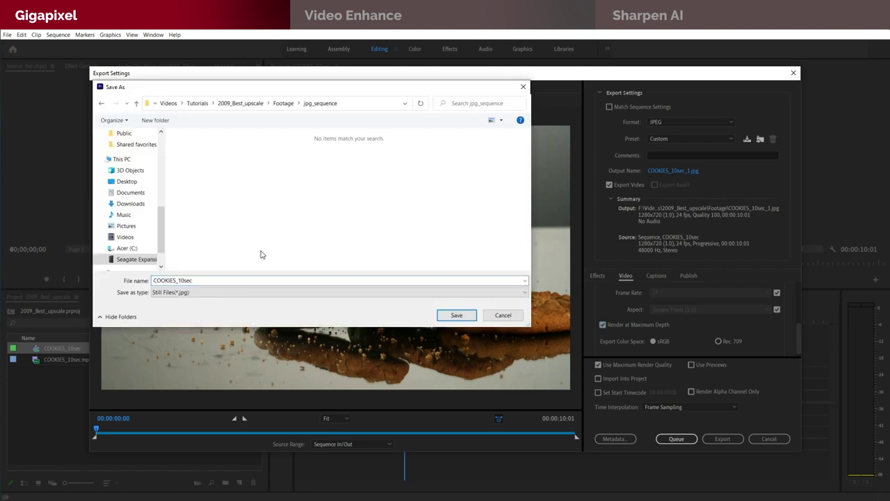
click(457, 315)
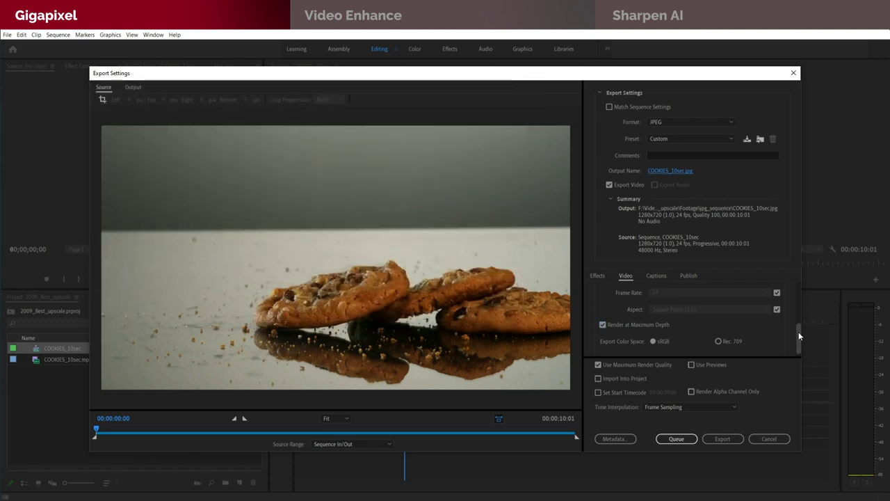
drag(799, 334, 803, 290)
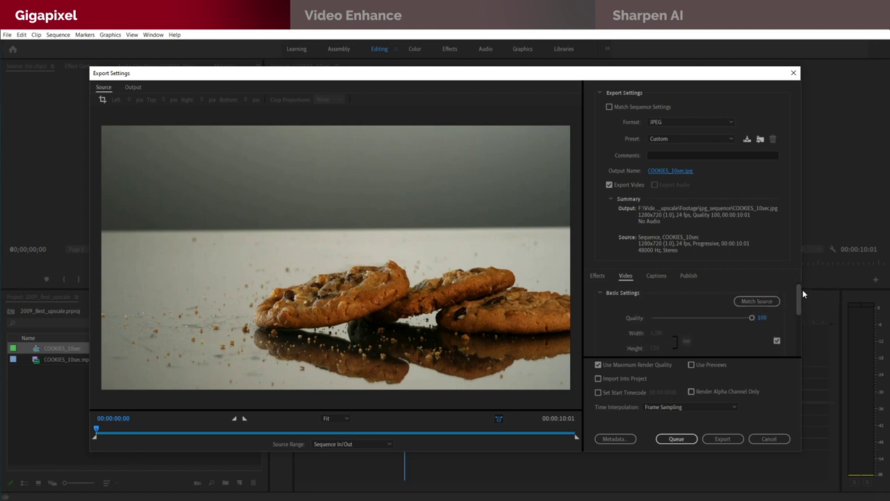
click(676, 439)
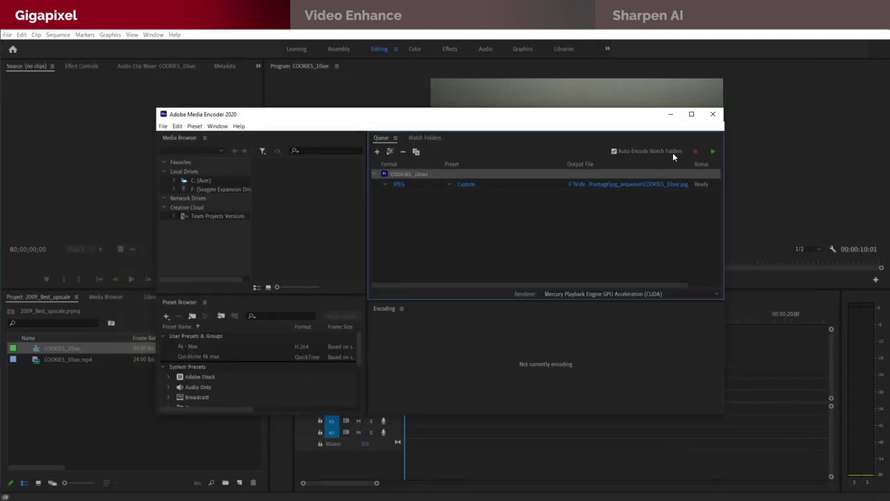
click(711, 152)
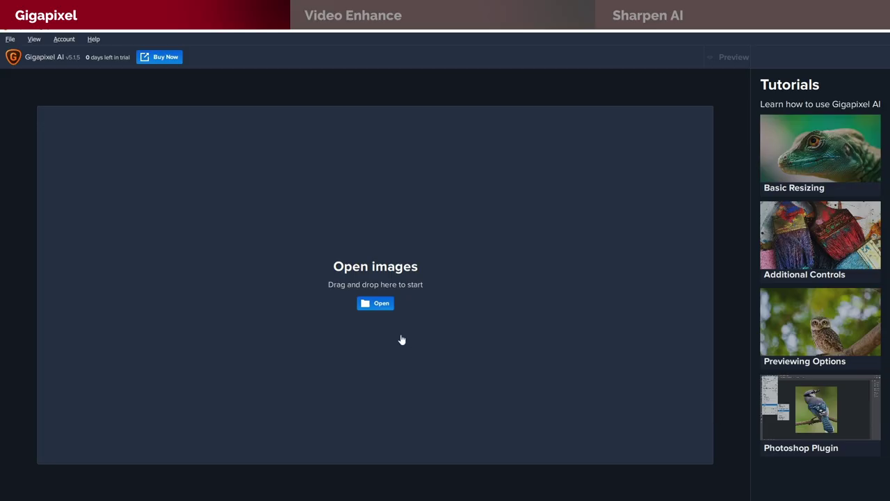
Load every frame from the jpg_sequence folder into Gigapixel AI.
click(380, 305)
key(ctrl+a)
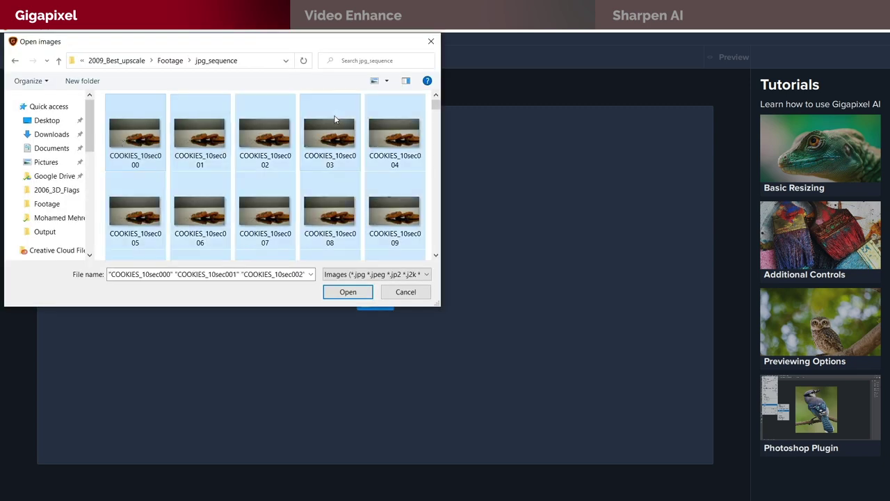
click(347, 292)
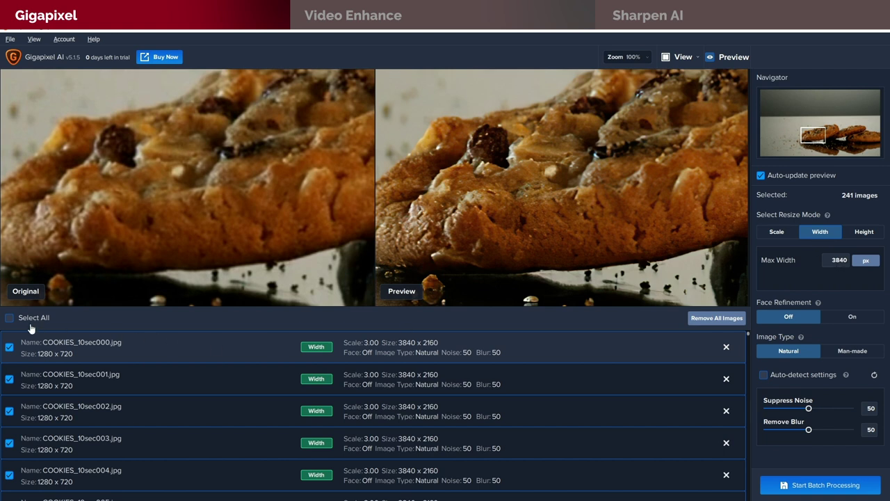
Batch-upscale the 241 frames into a new custom output folder Upscaled/Gigapixel_frames.
click(797, 487)
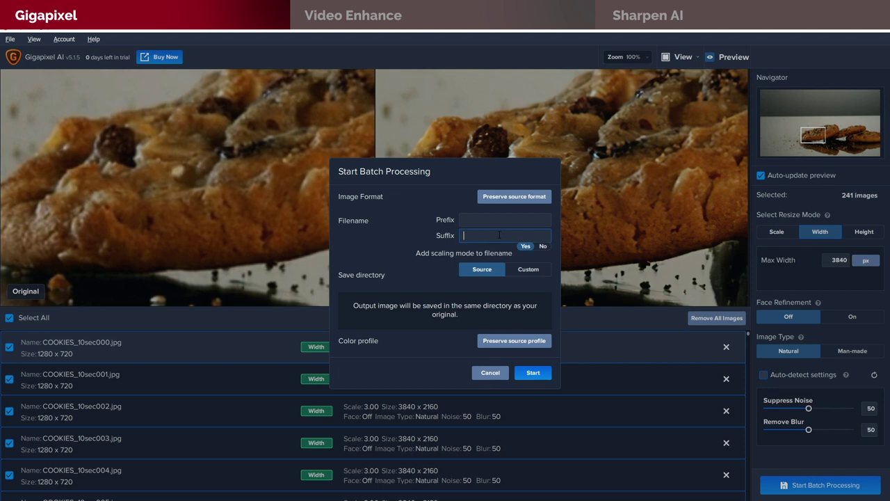
click(528, 270)
click(527, 310)
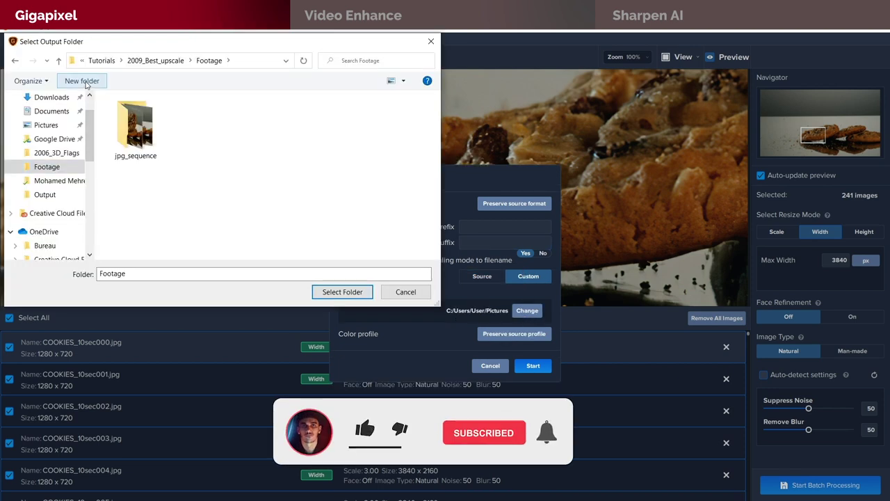
click(82, 80)
text(Upscaled)
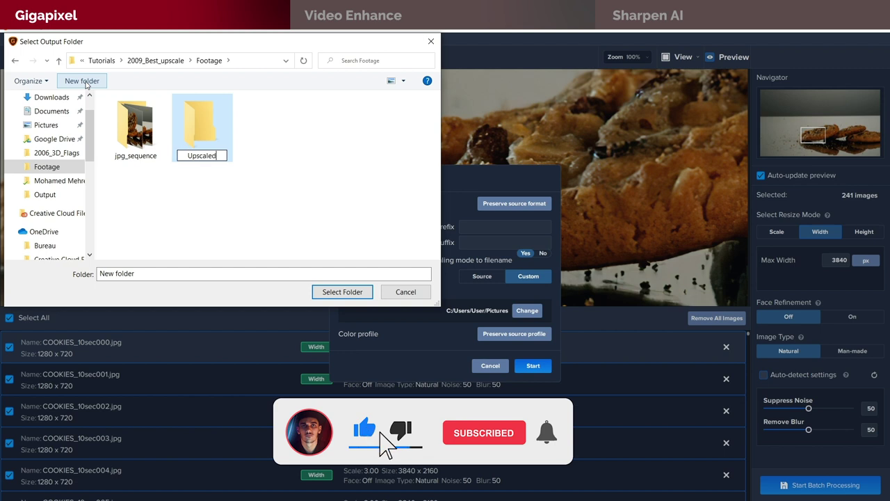
key(Return)
key(Return)
click(95, 81)
text(Gigapixel_f)
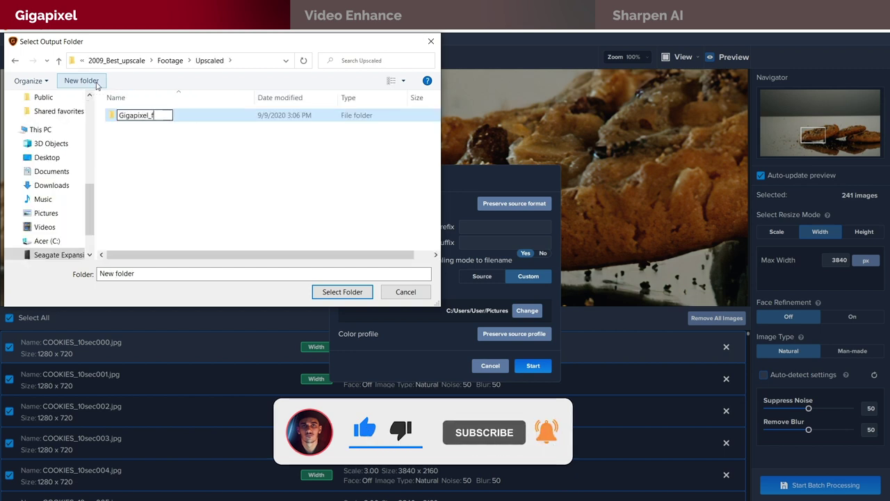
text(rames)
key(Return)
key(Return)
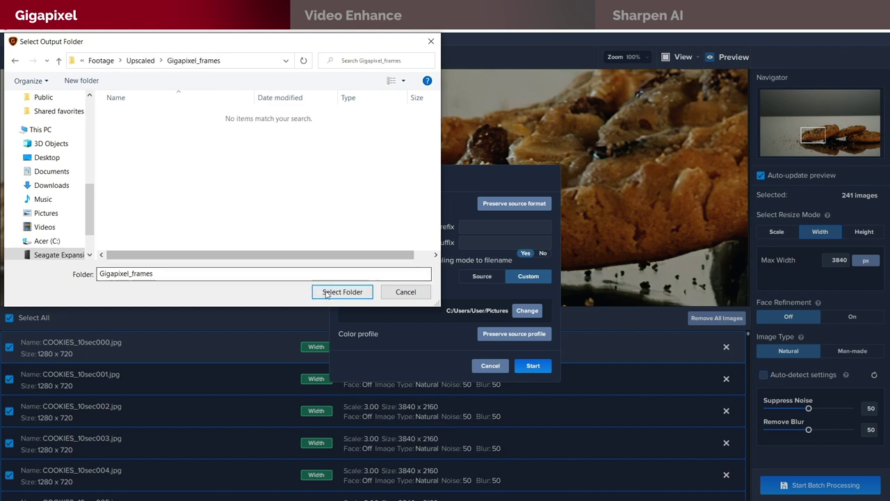
click(340, 292)
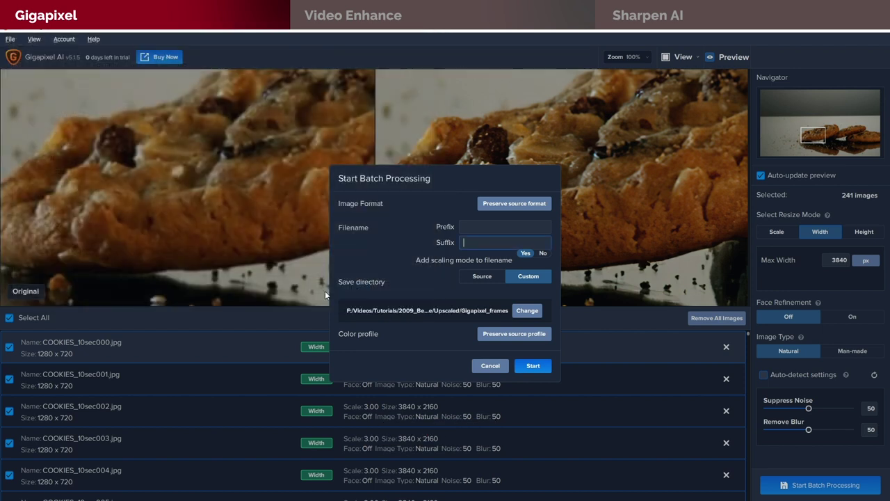
click(527, 367)
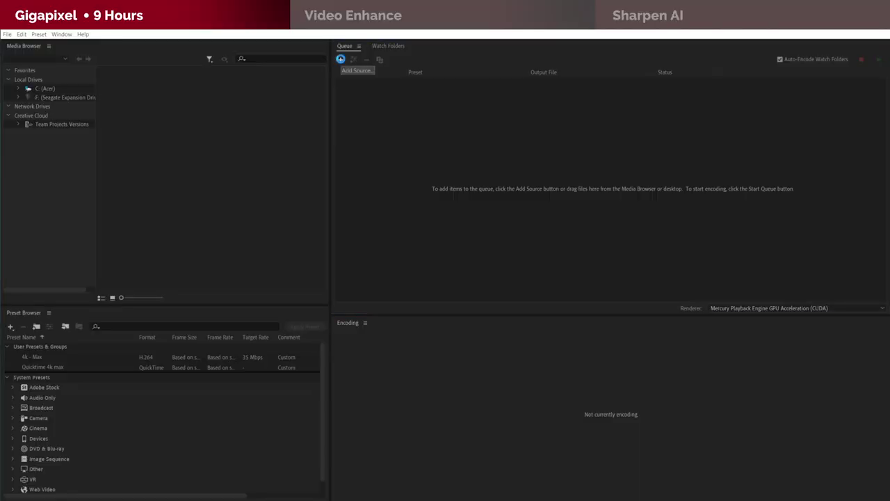
Queue the Gigapixel_frames image sequence with the High Quality 2160p 4K preset.
click(341, 61)
double_click(104, 112)
click(103, 119)
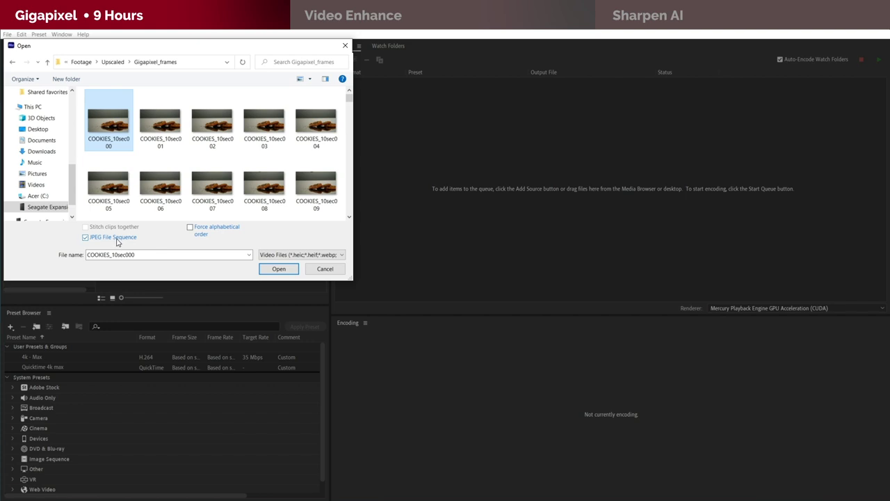
click(286, 270)
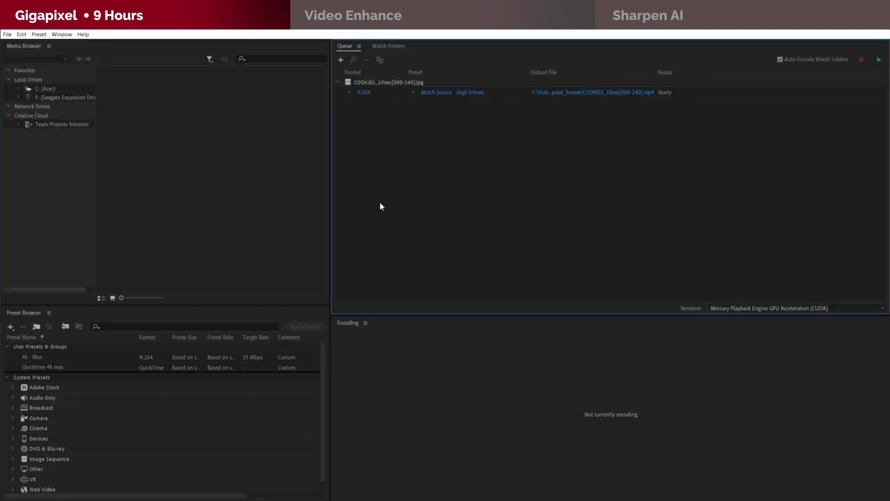
click(414, 92)
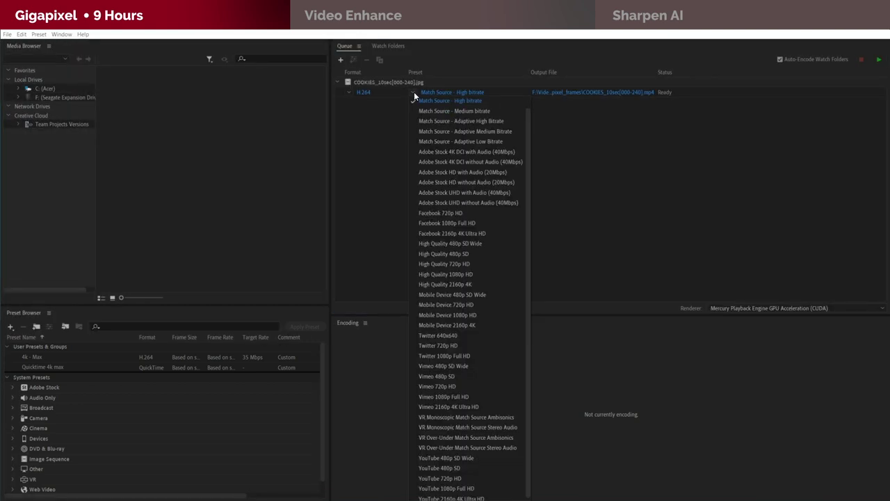
click(463, 285)
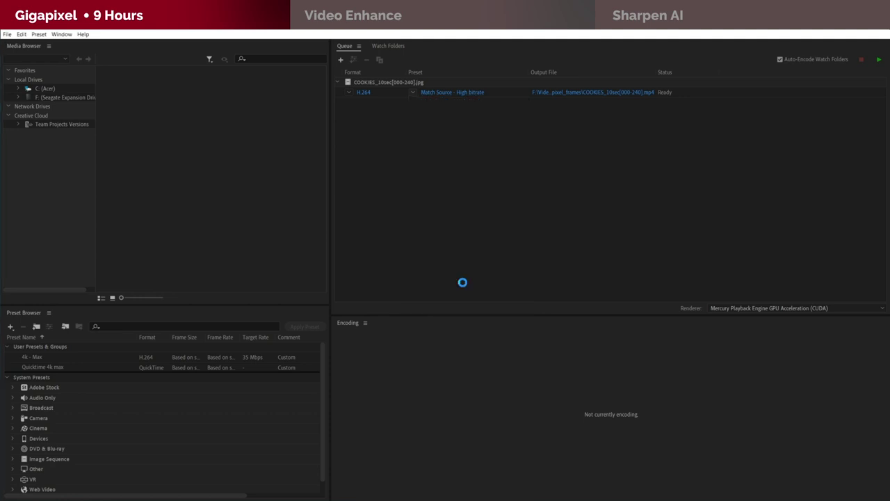
Change the export frame rate to 24 fps.
click(438, 94)
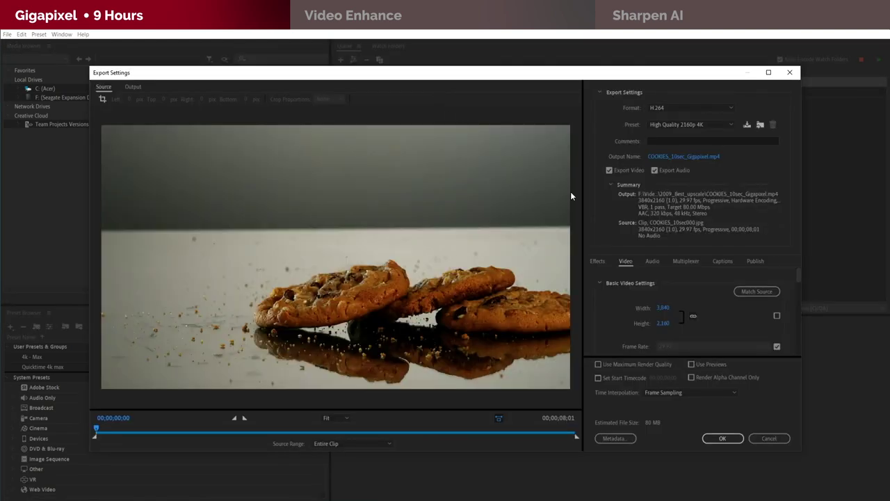
drag(799, 273, 798, 289)
click(777, 298)
click(752, 299)
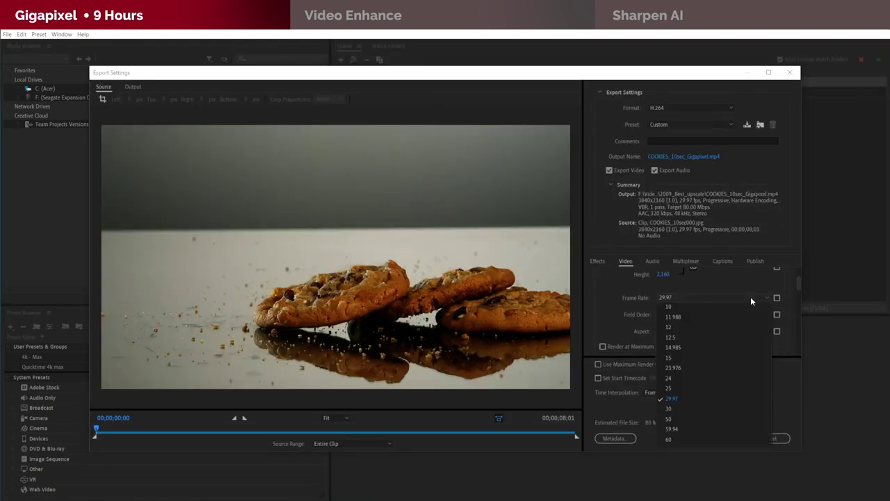
click(670, 377)
drag(802, 288, 798, 345)
scroll(798, 345, up, 5)
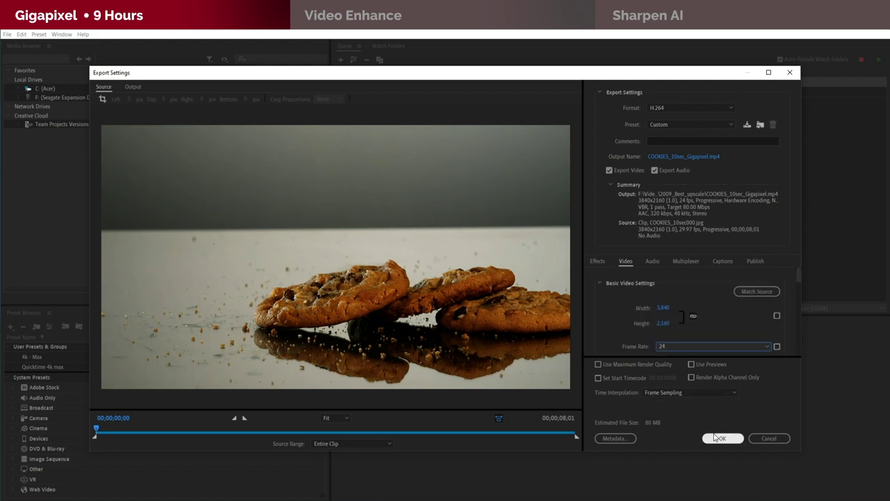
click(719, 439)
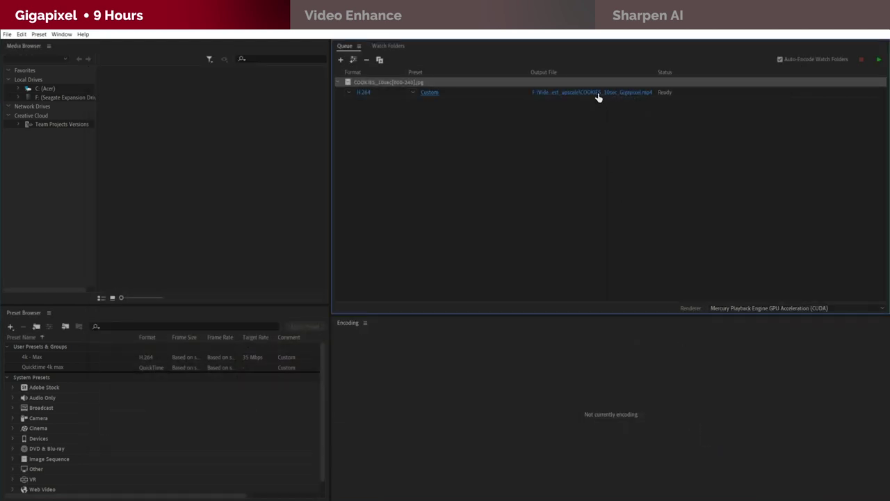
Save the output into the Export folder and start encoding.
click(598, 97)
double_click(137, 129)
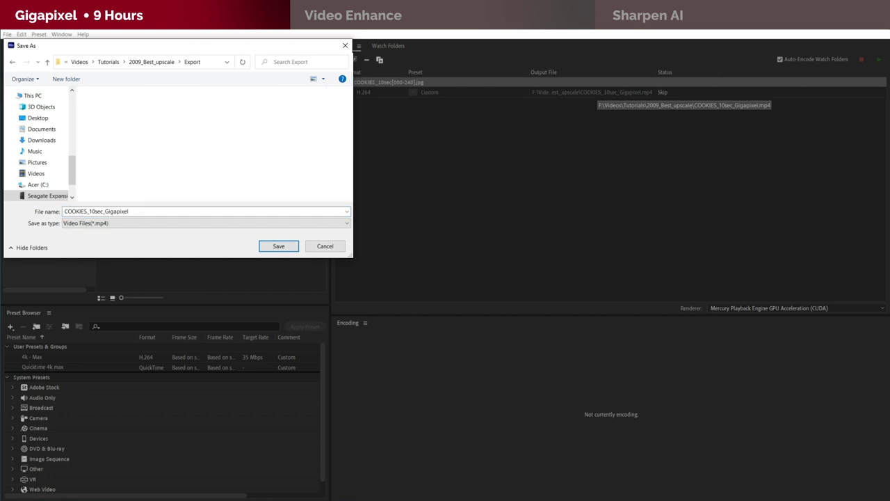
click(275, 250)
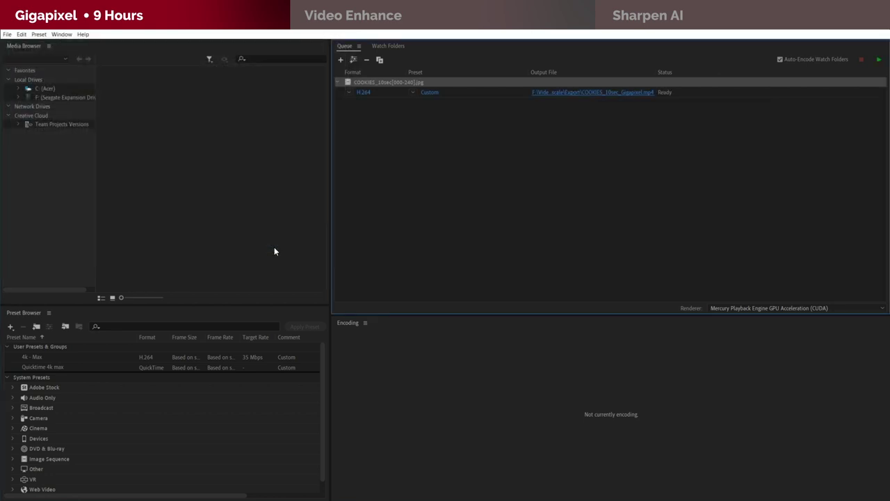
click(879, 62)
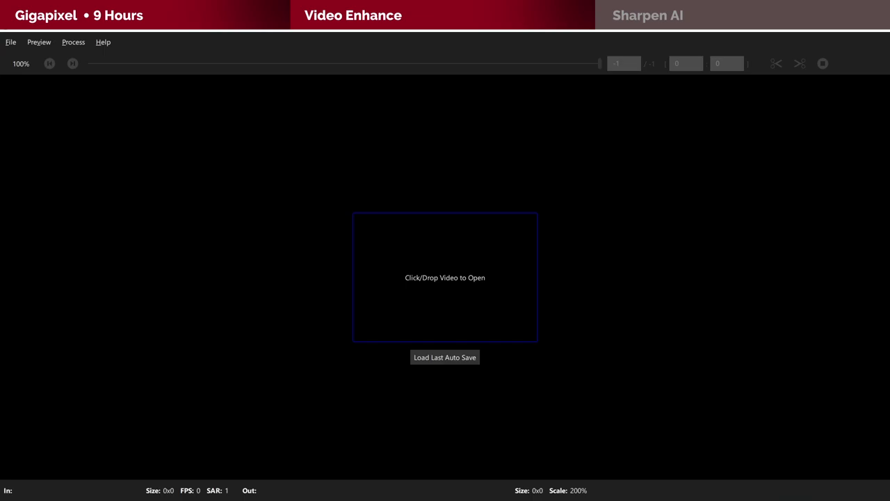
Load COOKIES_10sec.mp4 and set Gaia-HQ, 4KUHD (3840x2160) output and MP4 format.
drag(589, 366, 460, 296)
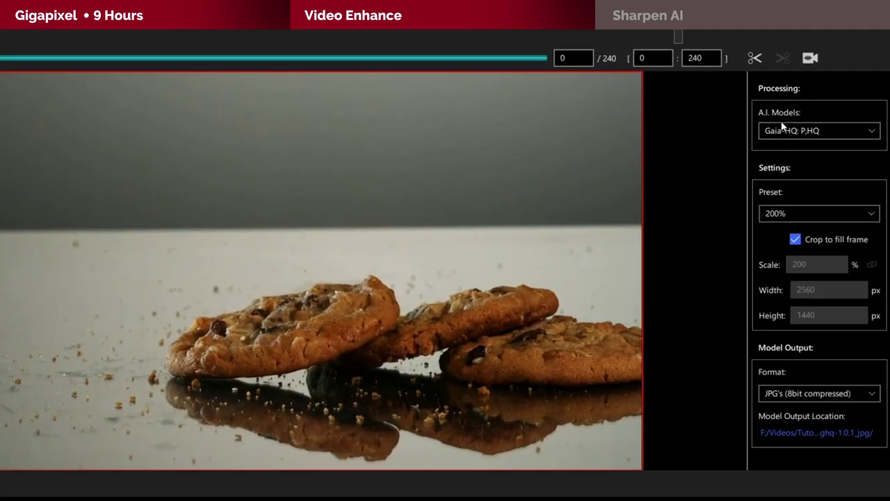
click(797, 124)
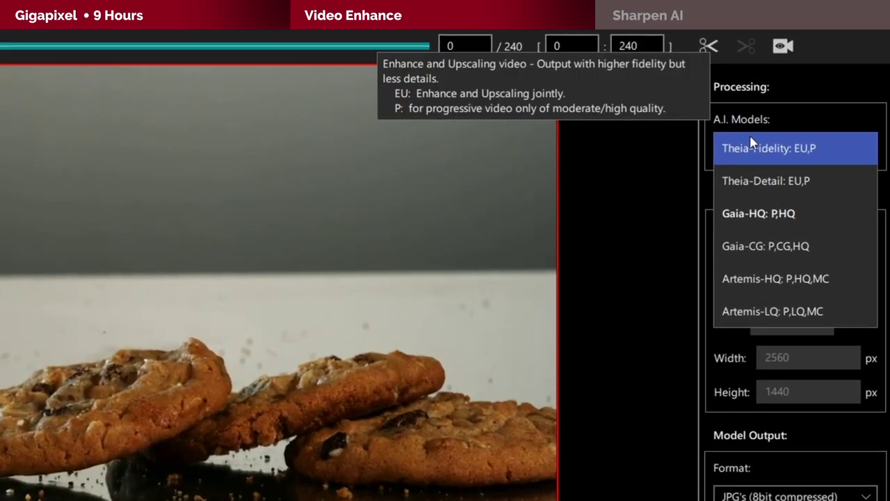
click(841, 72)
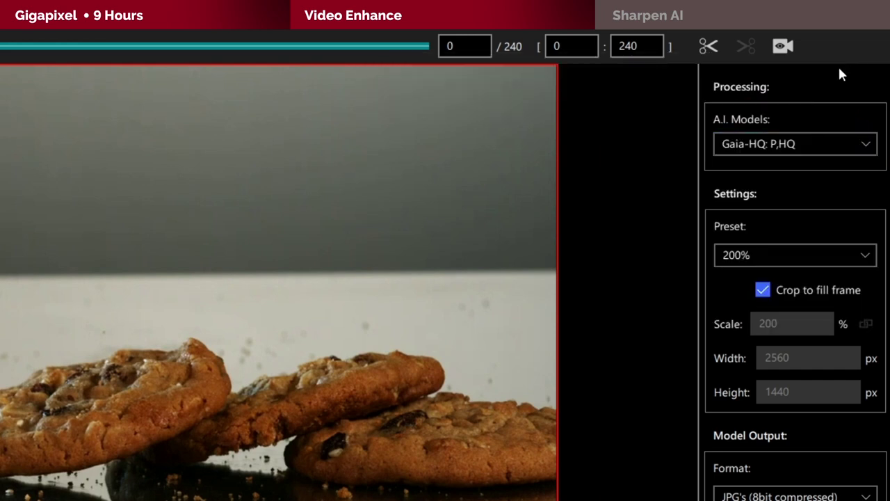
click(784, 256)
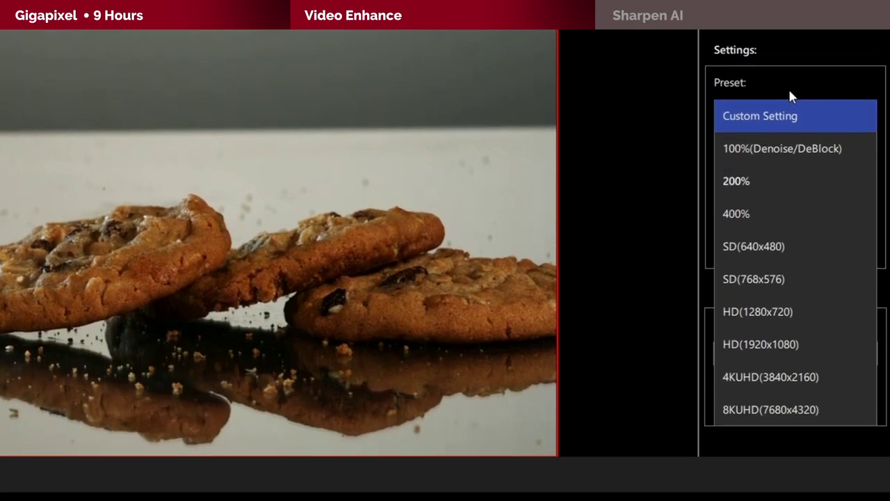
click(764, 377)
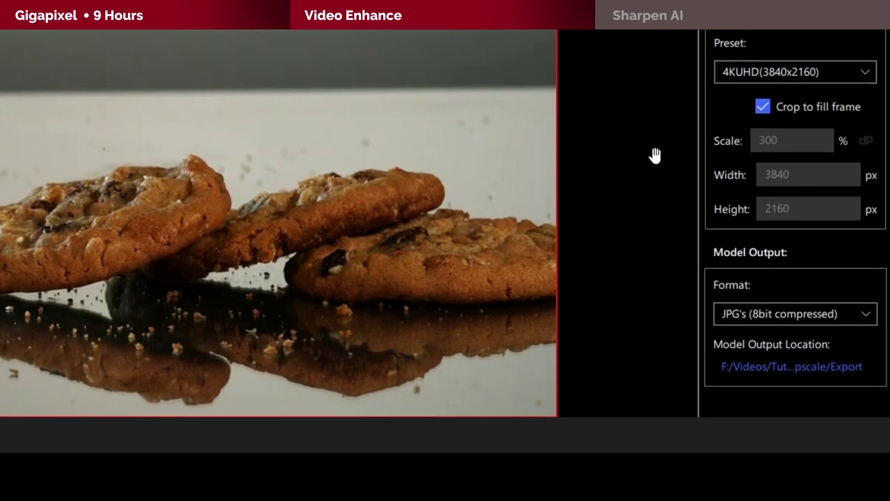
click(793, 344)
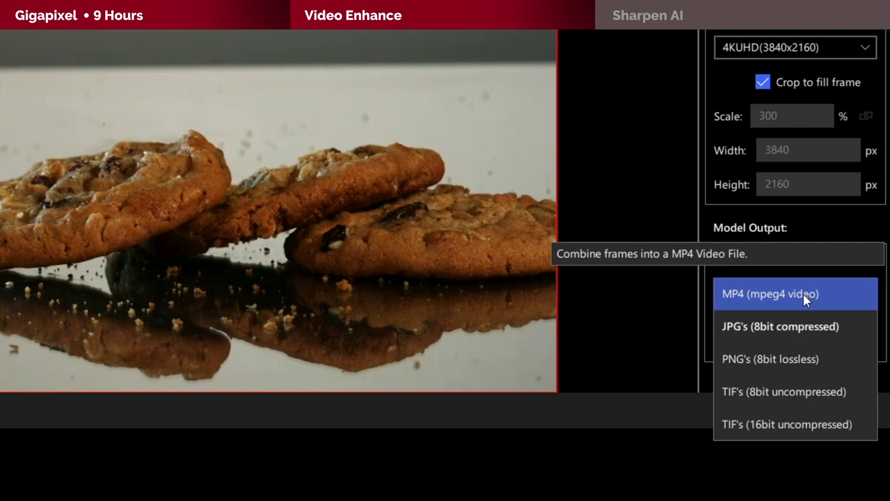
click(805, 298)
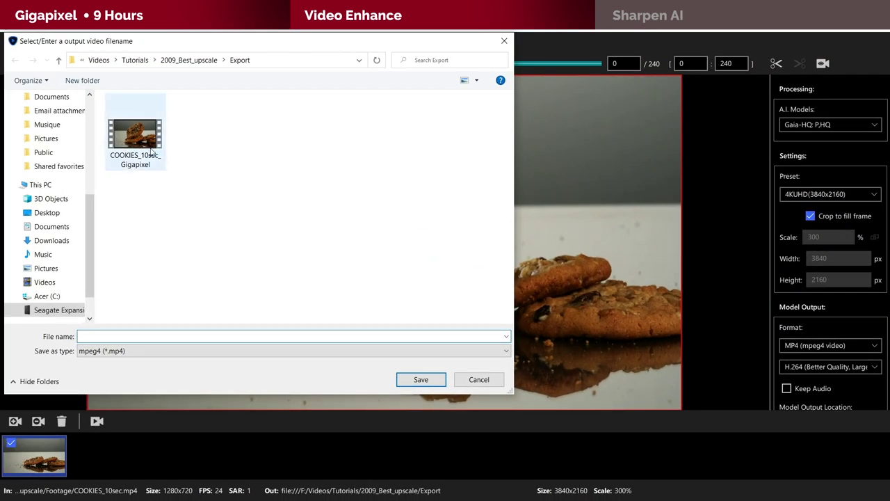
Name the output file COOKIES_10sec_VideoEnhance.mp4.
click(40, 91)
drag(76, 324, 35, 324)
text(VideoEnhance)
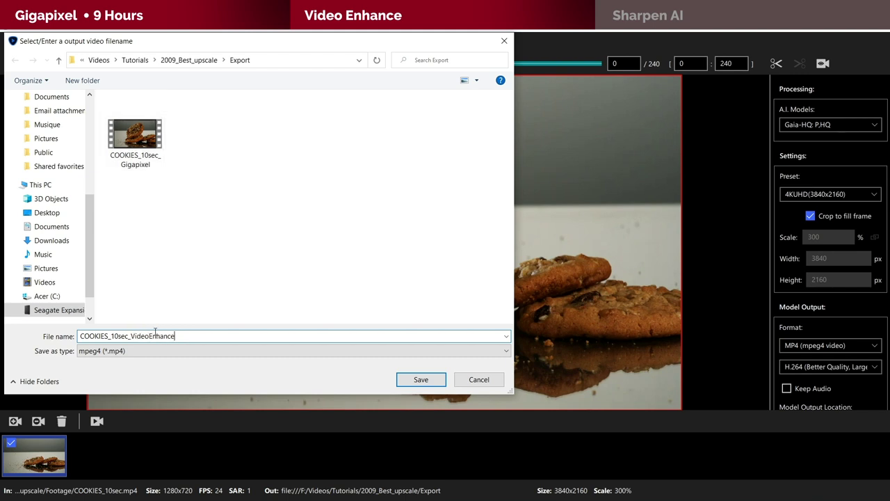
click(410, 380)
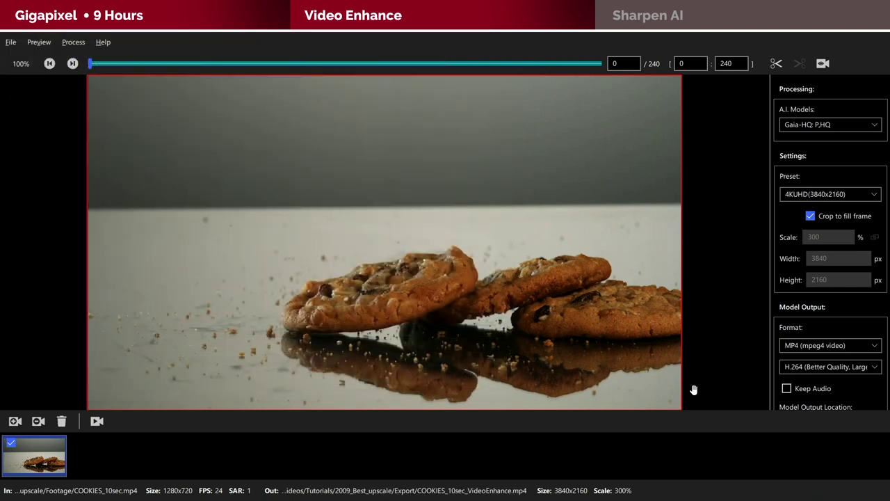
Keep the original audio and start processing COOKIES_10sec_VideoEnhance.mp4.
click(787, 388)
click(95, 422)
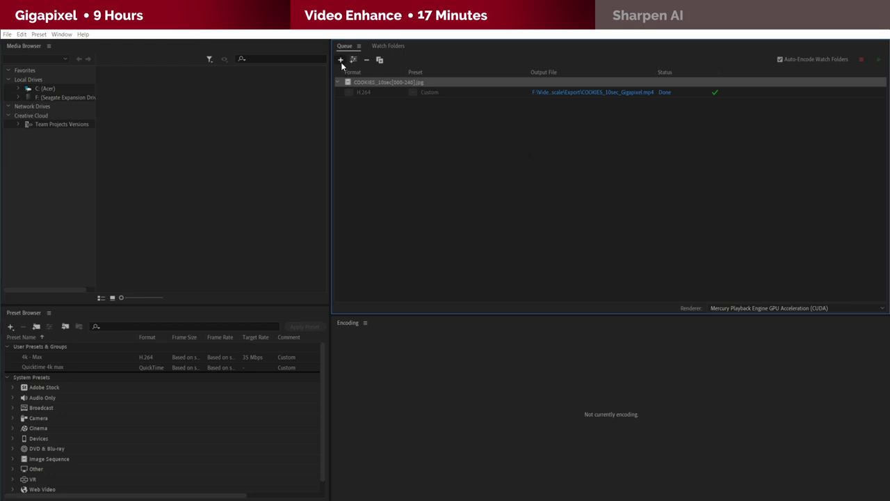
Add the upscaled COOKIES video from the Upscaled folder and confirm its 4K export settings.
click(341, 61)
double_click(222, 128)
click(161, 125)
click(271, 276)
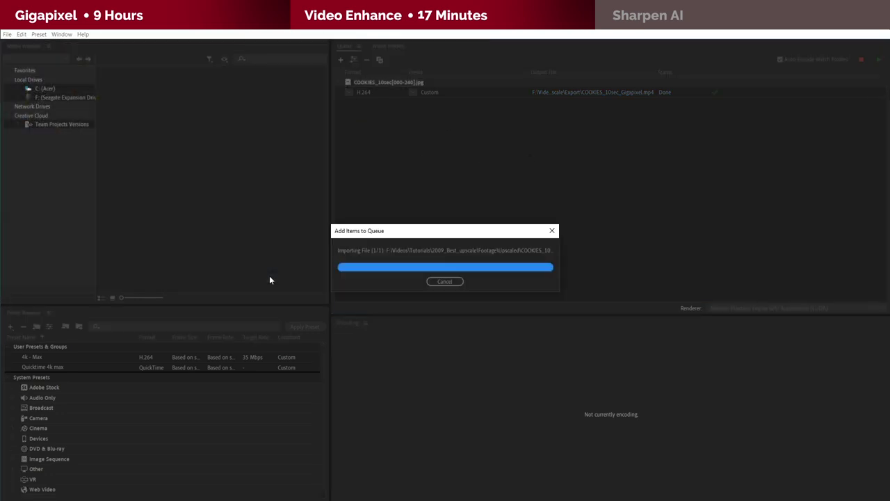
click(444, 115)
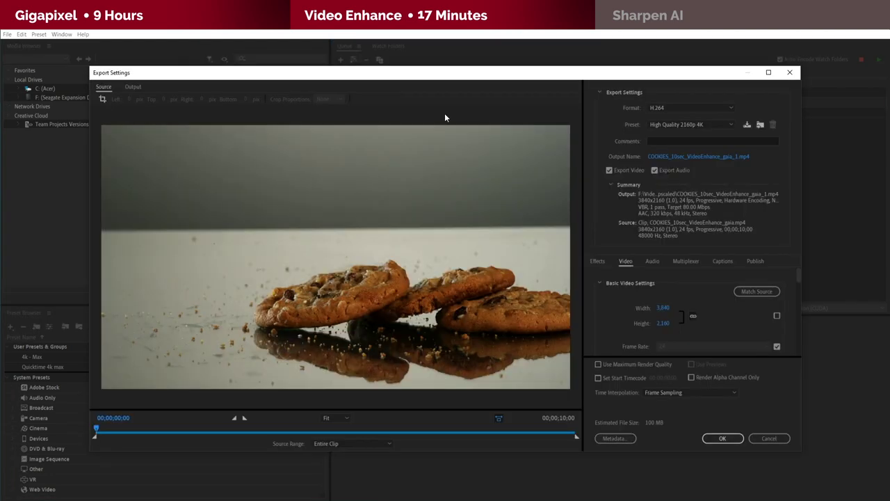
scroll(800, 276, down, 2)
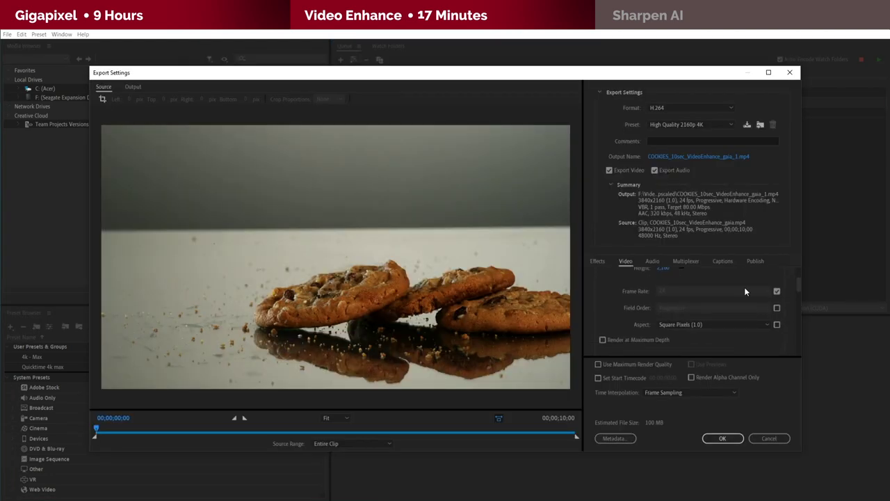
click(723, 439)
Save as COOKIES_10sec_VideoEnhance.mp4 in Export, without _gaia_1, and start encoding.
click(615, 114)
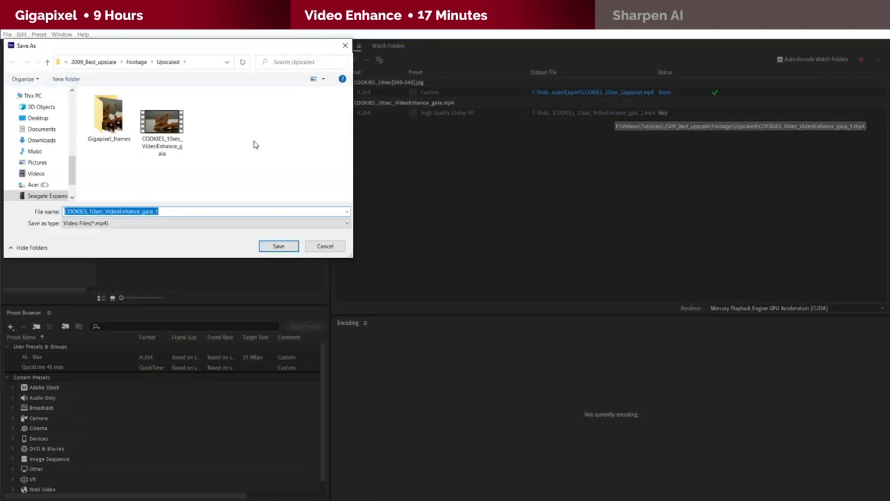
click(90, 61)
double_click(103, 127)
click(154, 212)
drag(169, 211, 139, 213)
key(BackSpace)
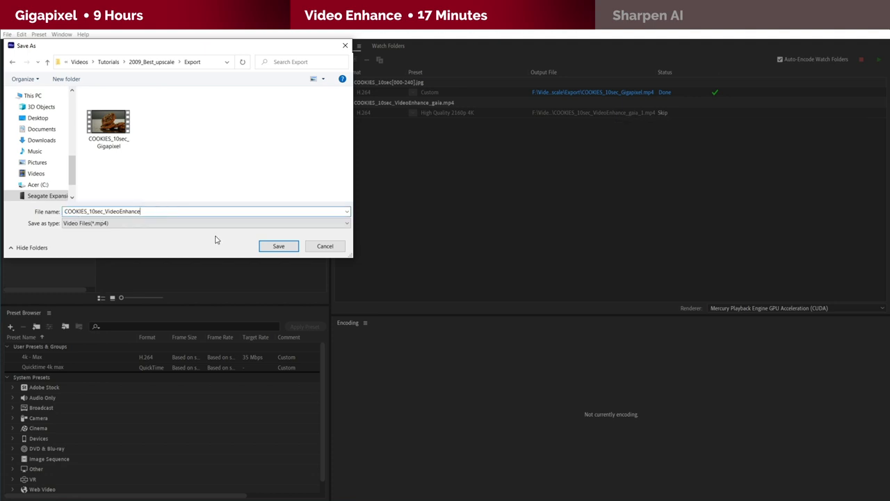
click(279, 245)
click(880, 61)
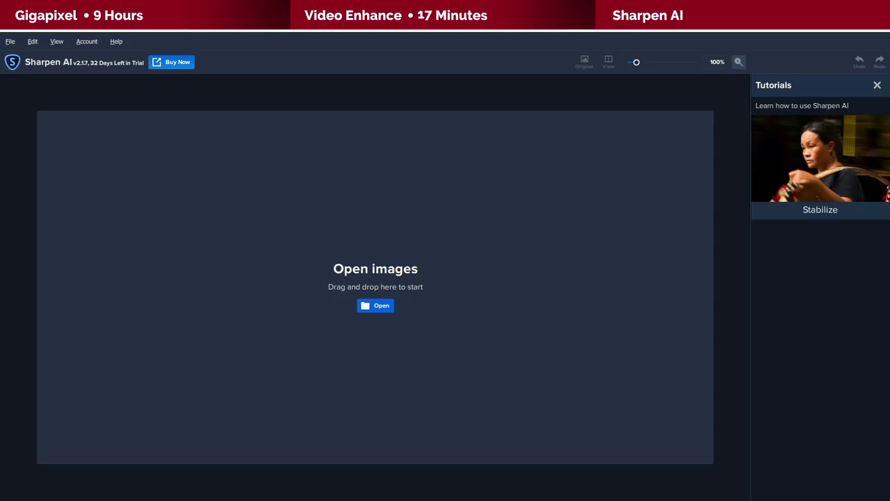
Load all jpg_sequence frames in Sharpen mode with sharpness 90 for every image.
click(382, 306)
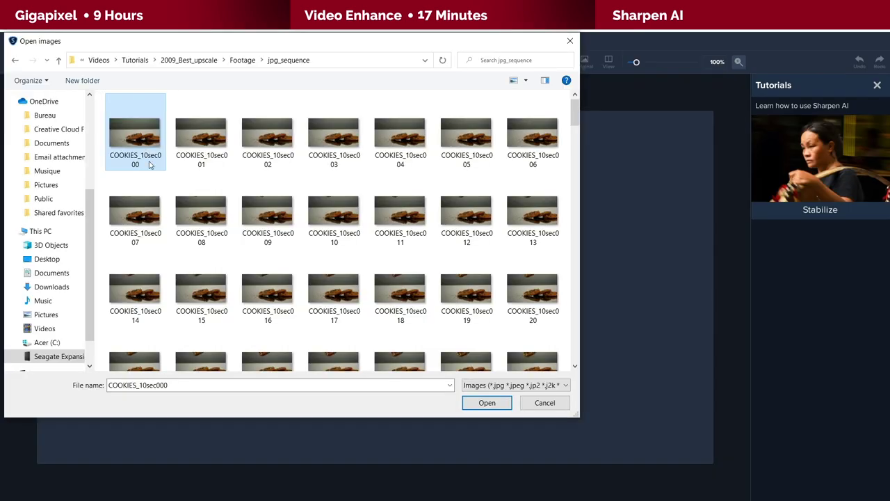
key(ctrl+a)
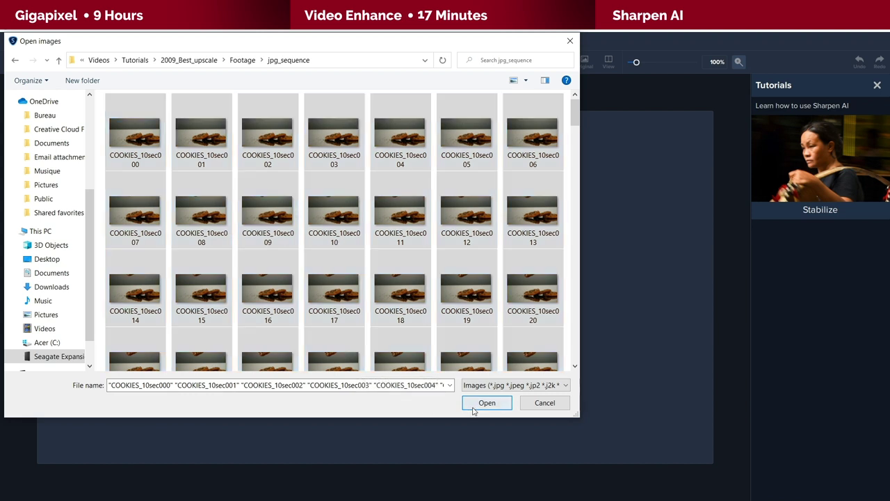
click(470, 408)
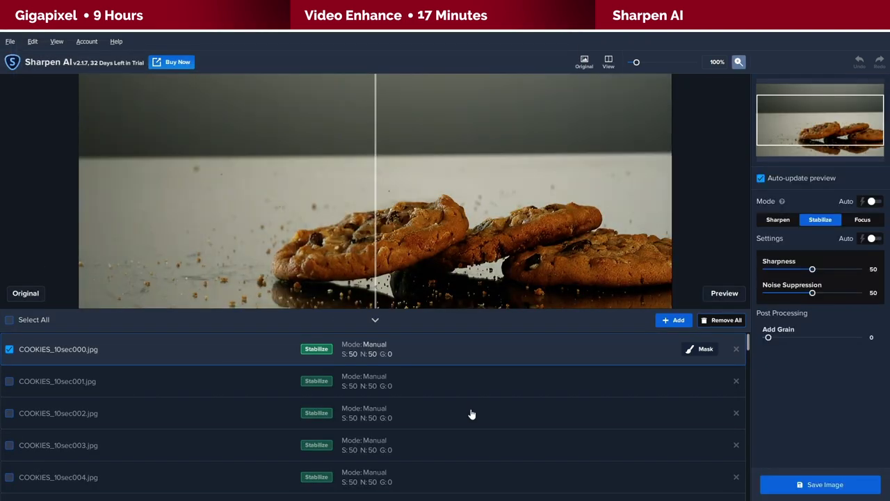
click(779, 222)
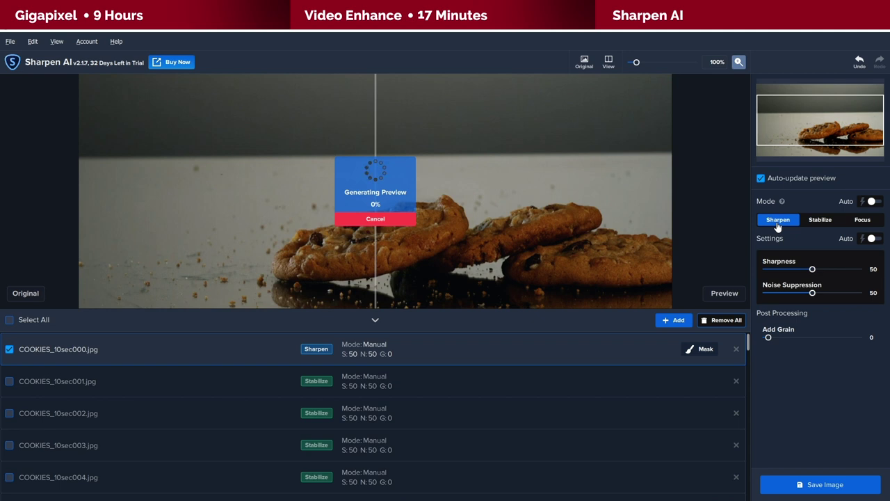
key(ctrl+a)
drag(848, 271, 848, 269)
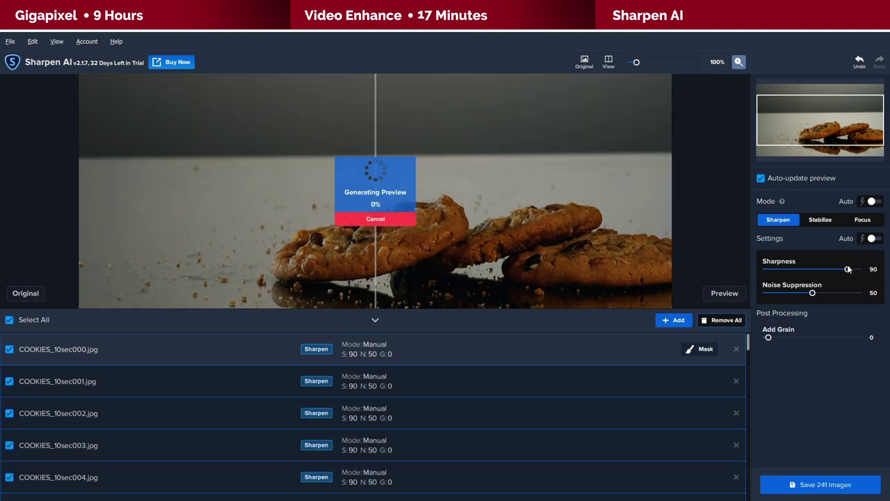
Batch-save the 241 images without the -sharpen suffix into a new Sharpened folder.
click(825, 490)
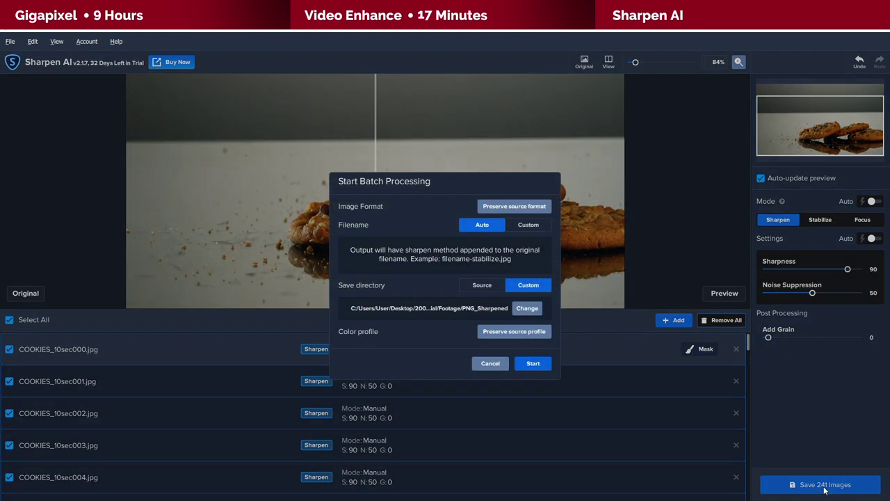
click(515, 225)
key(BackSpace)
click(527, 313)
click(88, 82)
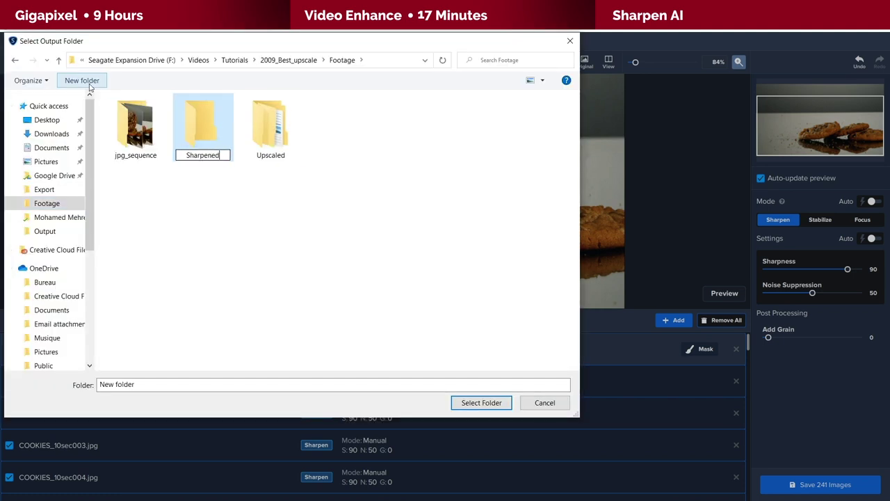
key(Return)
key(Return)
click(457, 408)
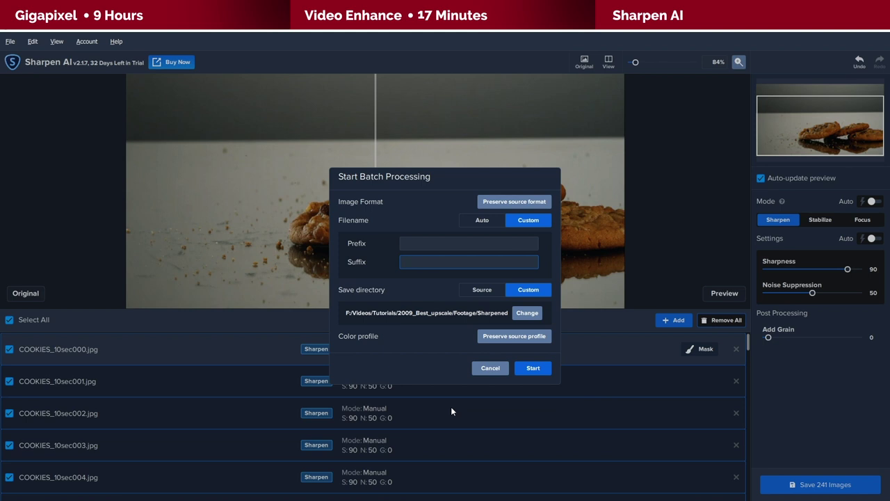
click(533, 371)
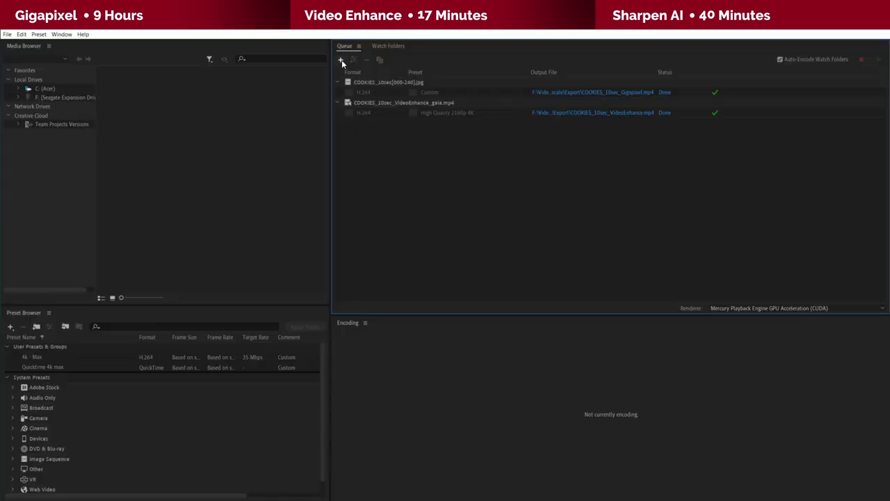
Queue the sharpened frames from the Sharpened folder as an image sequence.
click(342, 62)
double_click(160, 117)
click(117, 131)
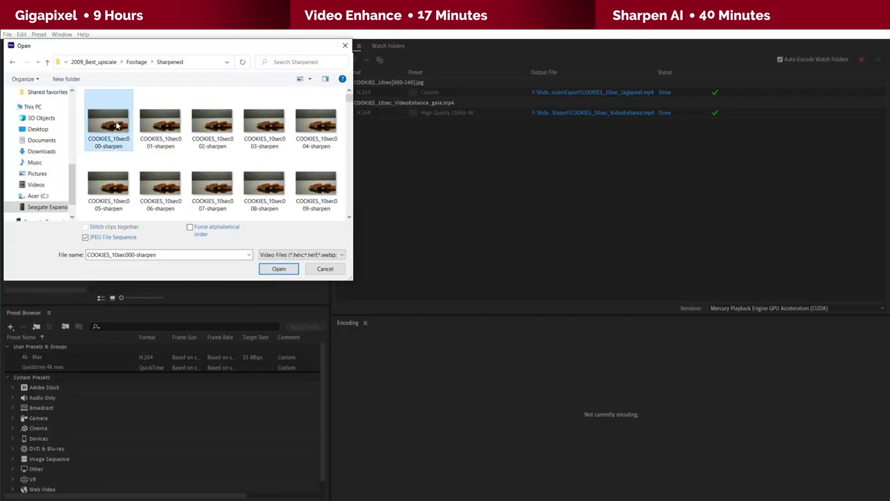
click(278, 269)
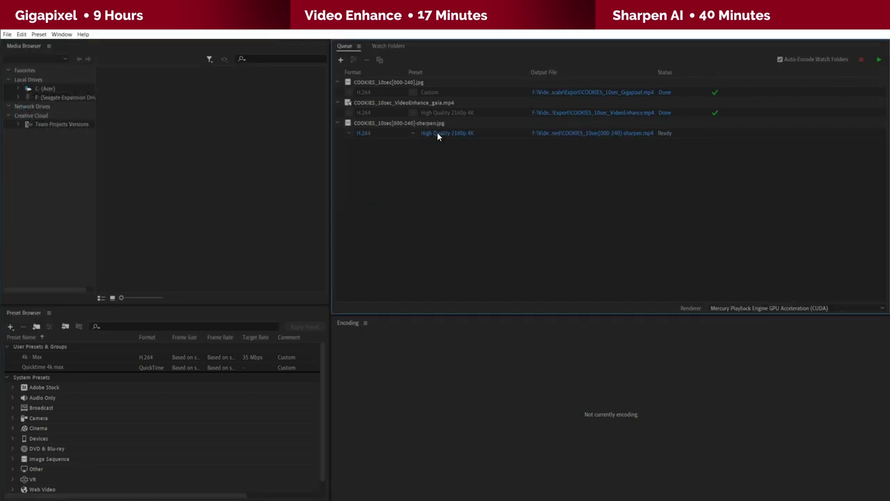
Turn off source frame-rate matching and set the export to 24 fps.
click(437, 132)
scroll(795, 292, down, 2)
click(777, 296)
click(745, 299)
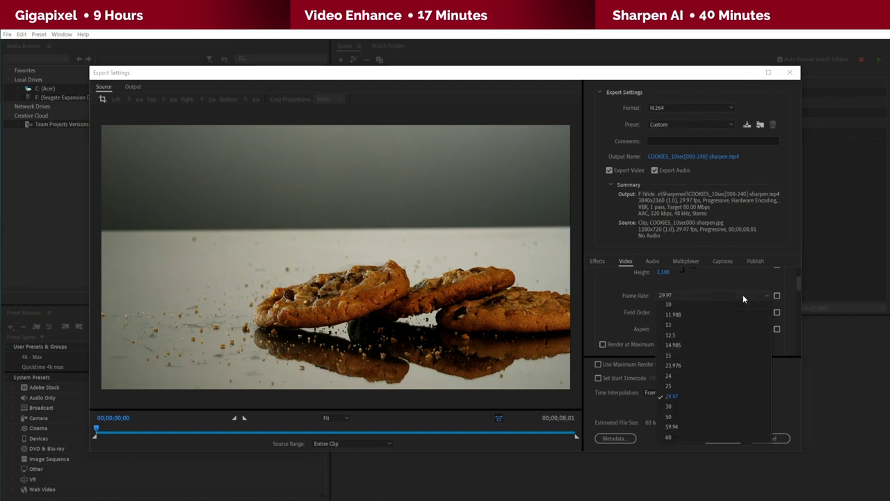
click(674, 378)
click(713, 441)
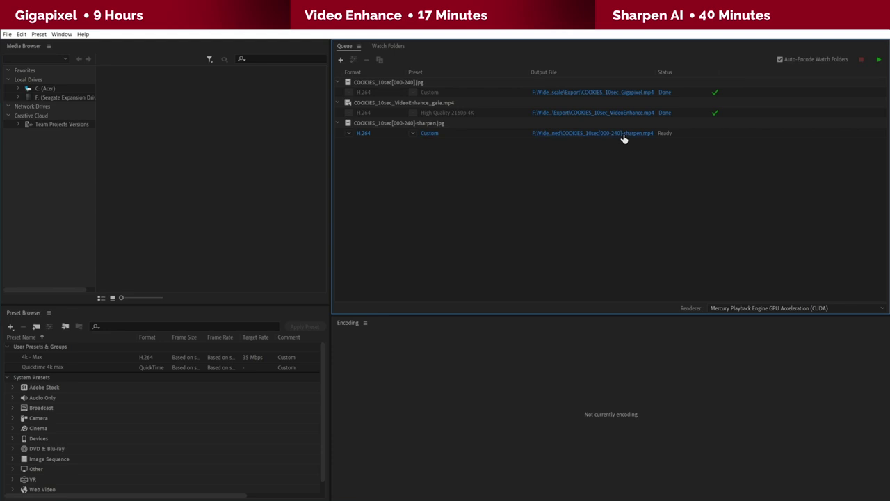
Save the sharpened video into the Export folder and start encoding.
click(623, 133)
click(104, 65)
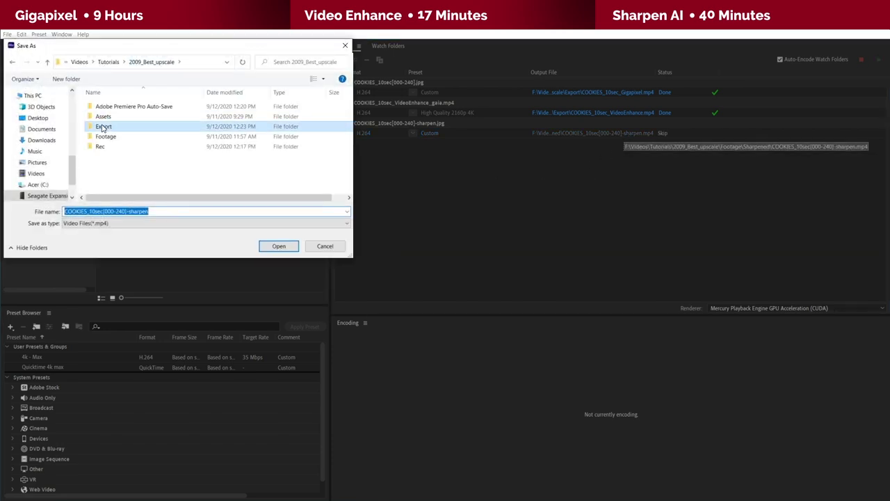
double_click(104, 125)
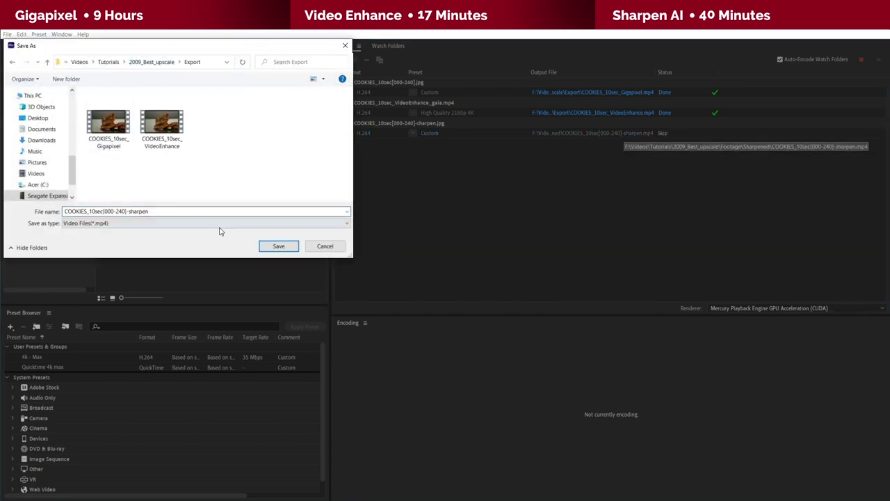
click(278, 246)
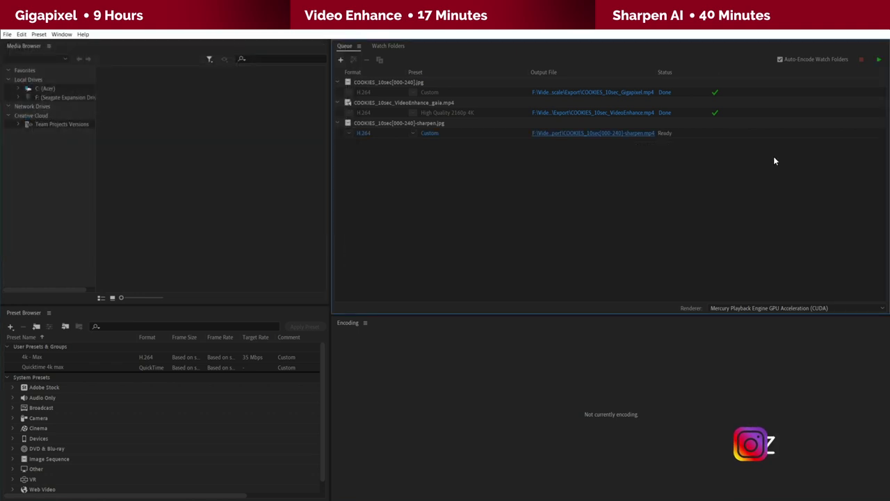
click(878, 61)
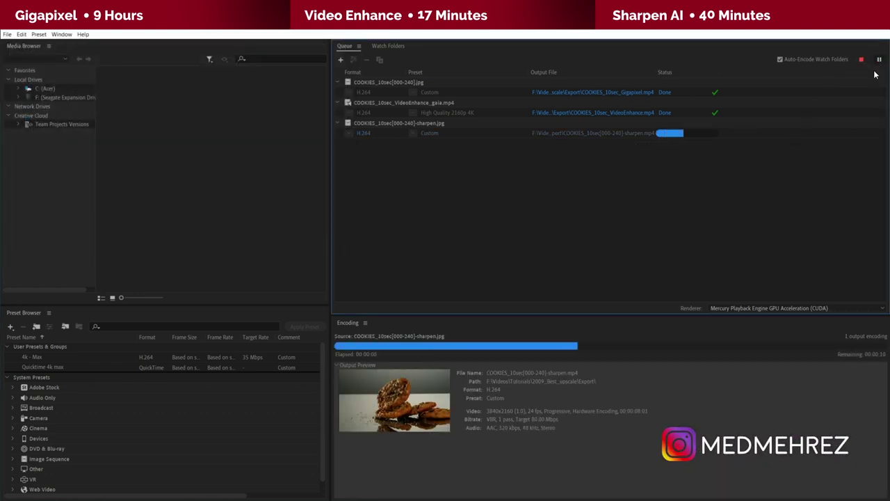